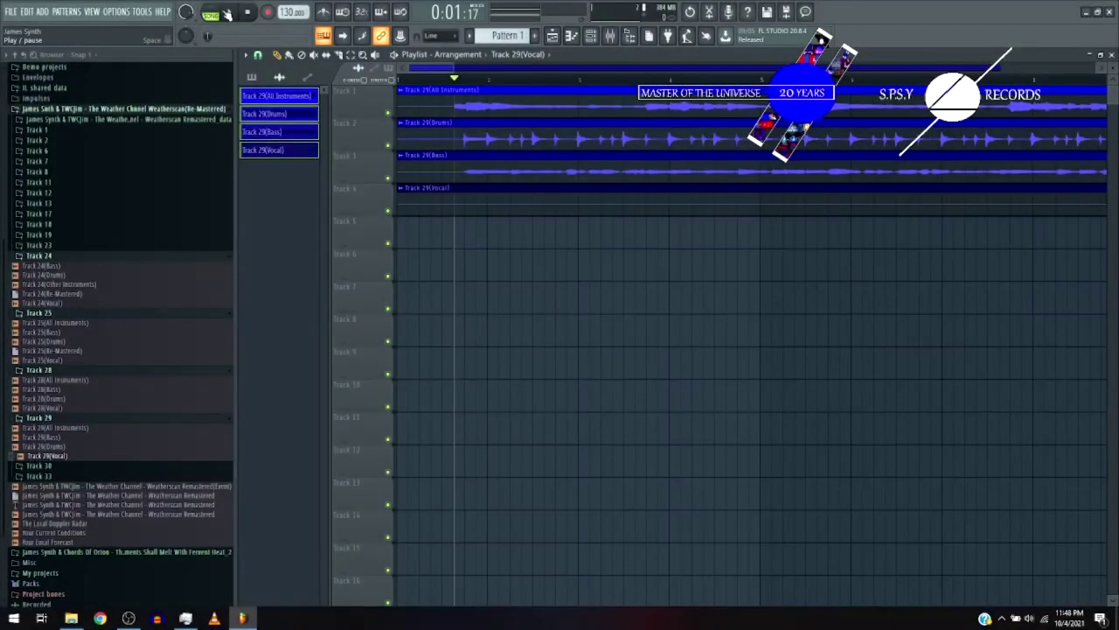
Step: Trim the silent start off all four Track 29 clips together and shift them close to the beginning of the playlist
left_click(352, 55)
left_click_drag(440, 94, 536, 195)
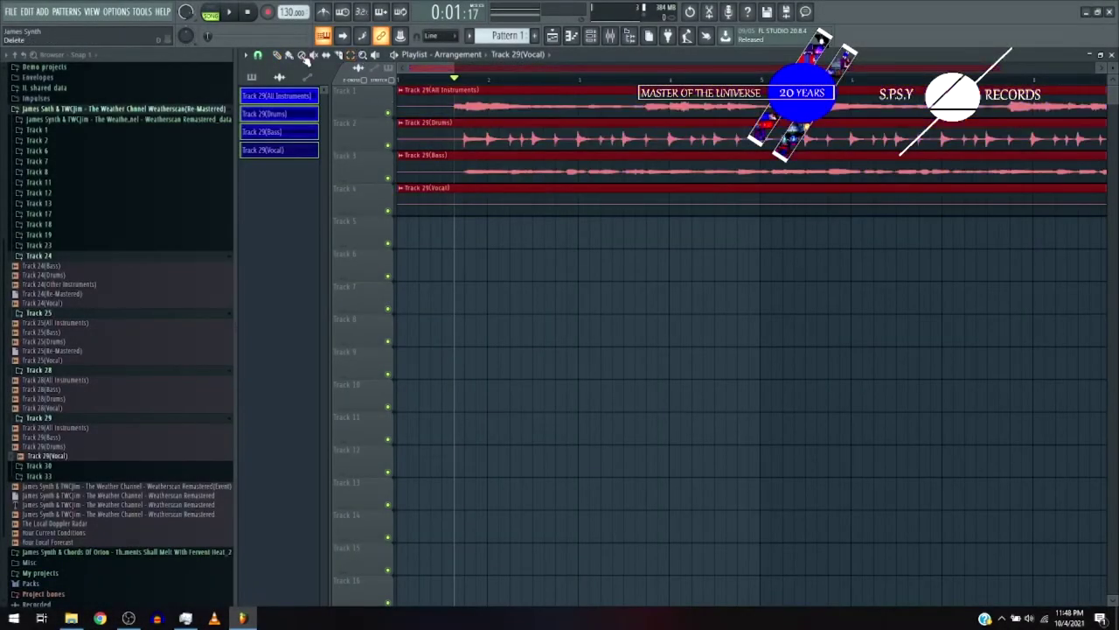
left_click_drag(400, 97, 457, 98)
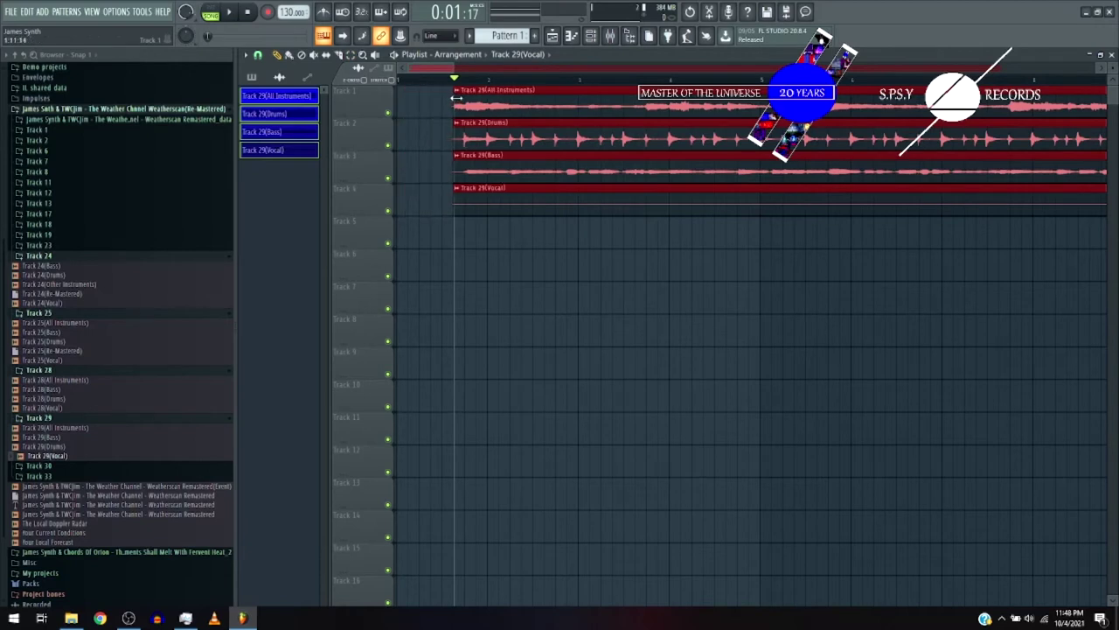
left_click_drag(539, 120, 496, 115)
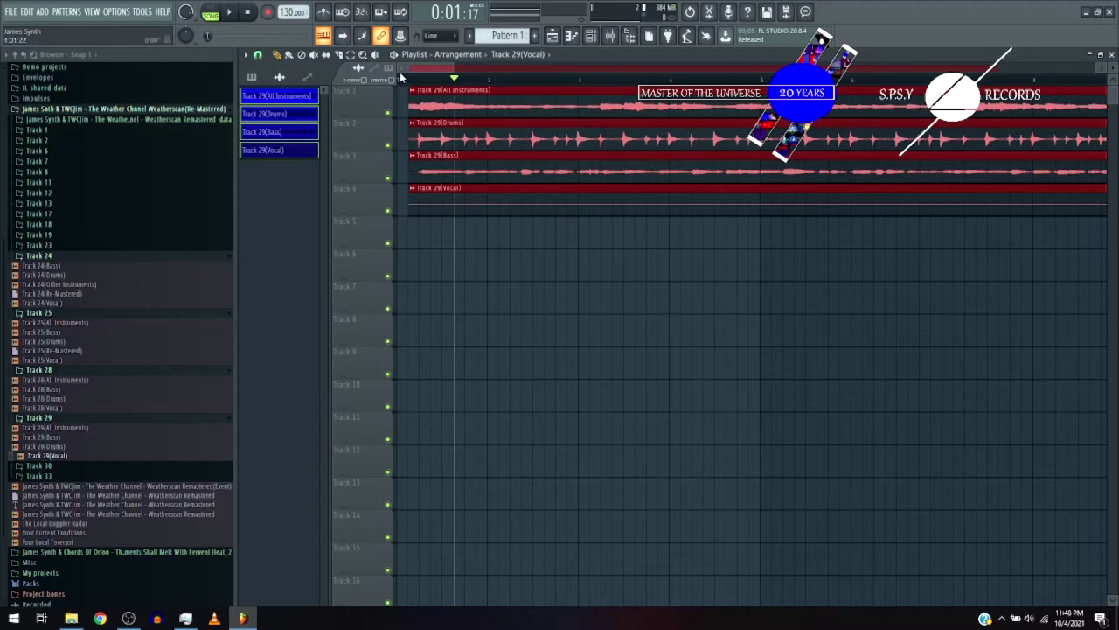
Step: Set the playback start to the beginning of the moved clips, play them to check the trimmed start, and deselect the clips
left_click(418, 82)
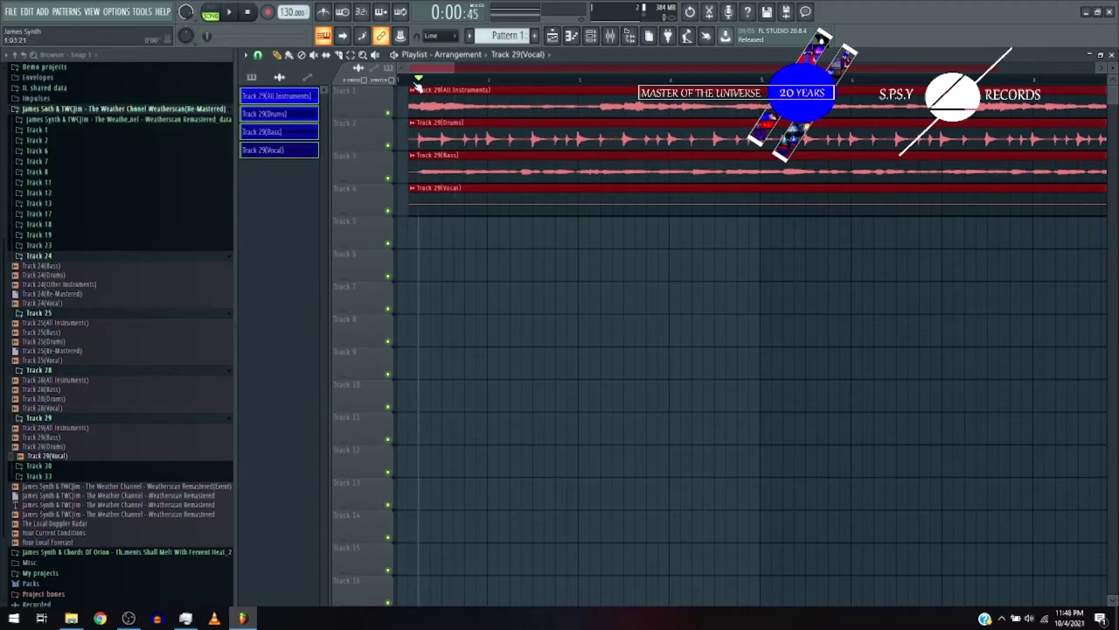
left_click(410, 82)
key("space")
key("space")
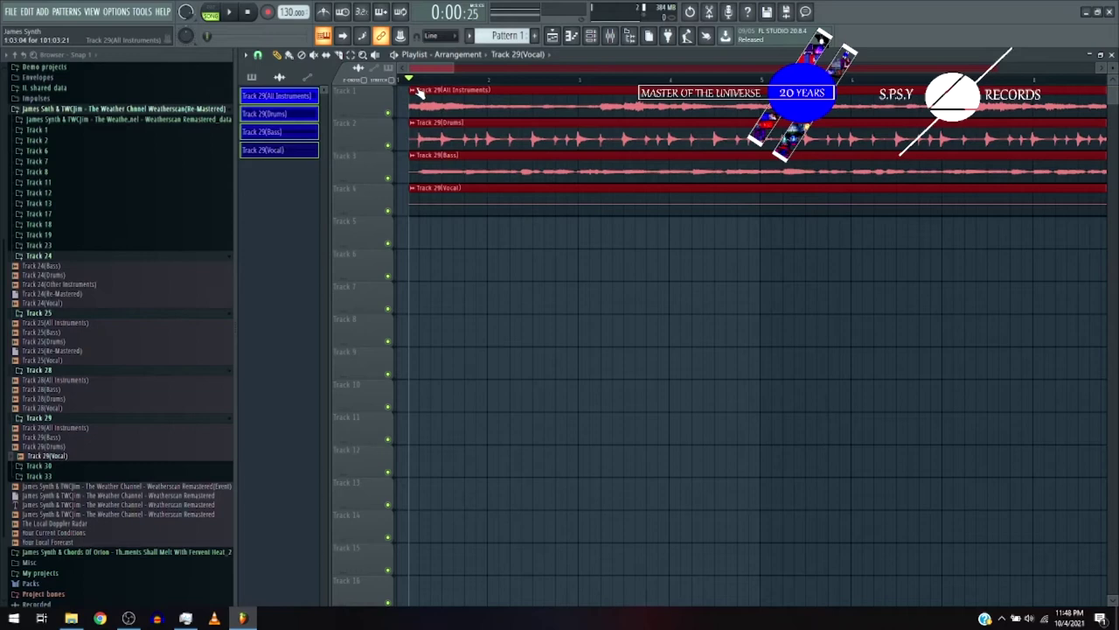
key("space")
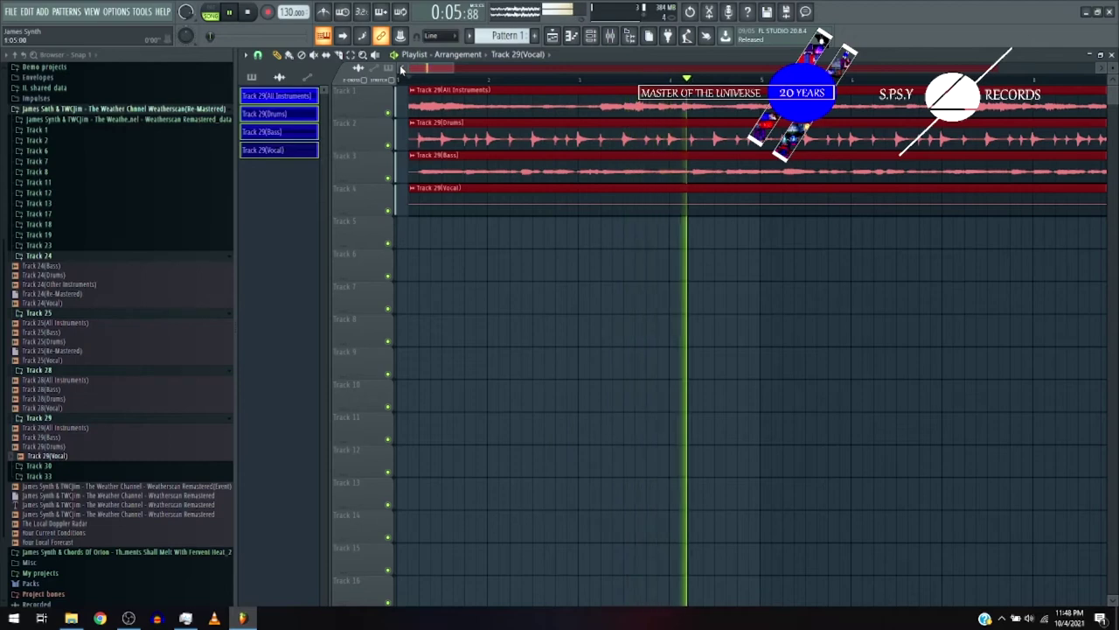
key("space")
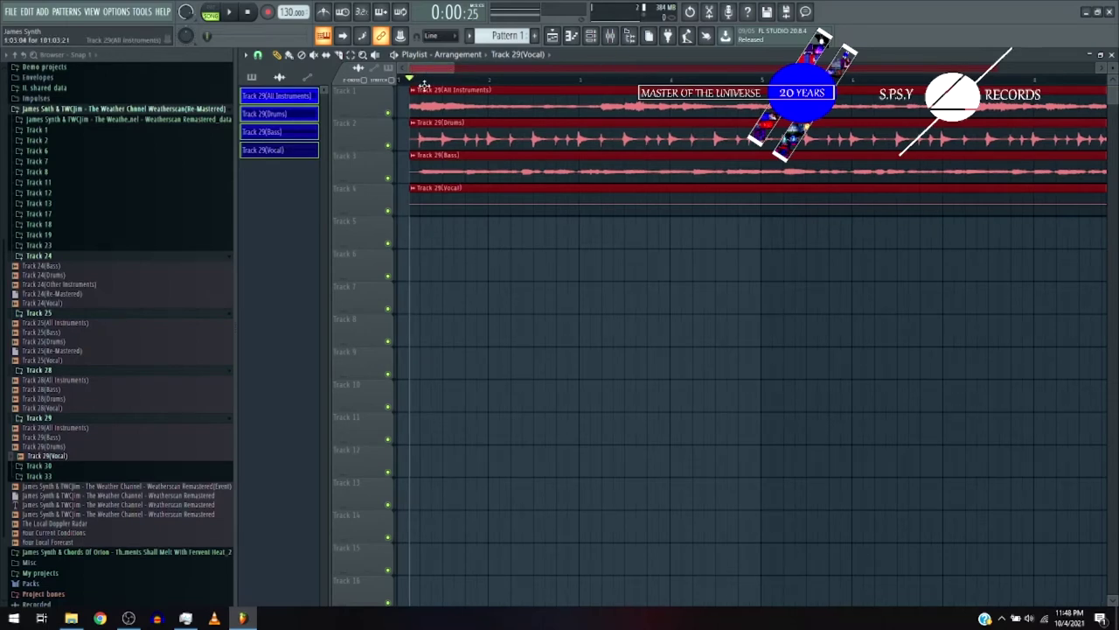
left_click(512, 261)
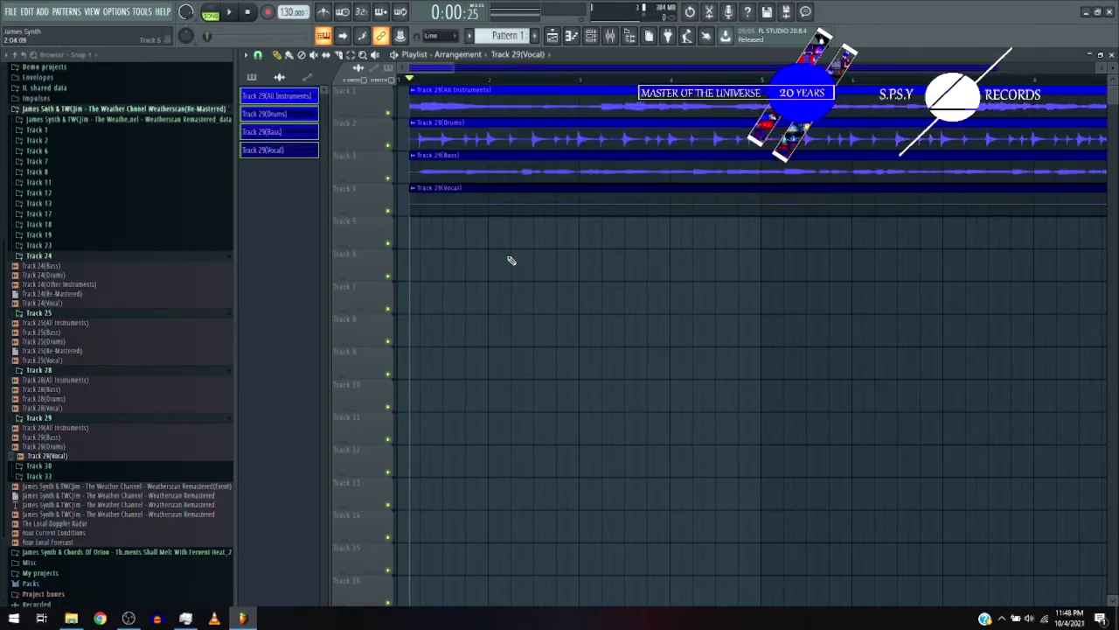
Step: Normalize the Track 29 All Instruments, Drums and Bass clips in their sample settings
double_click(449, 107)
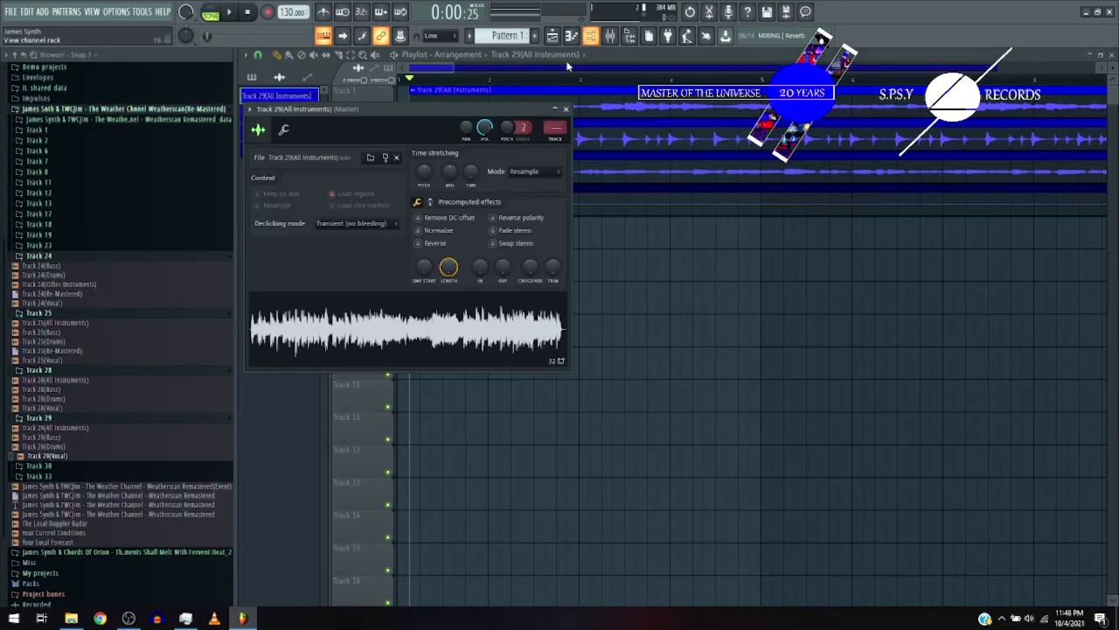
left_click(419, 230)
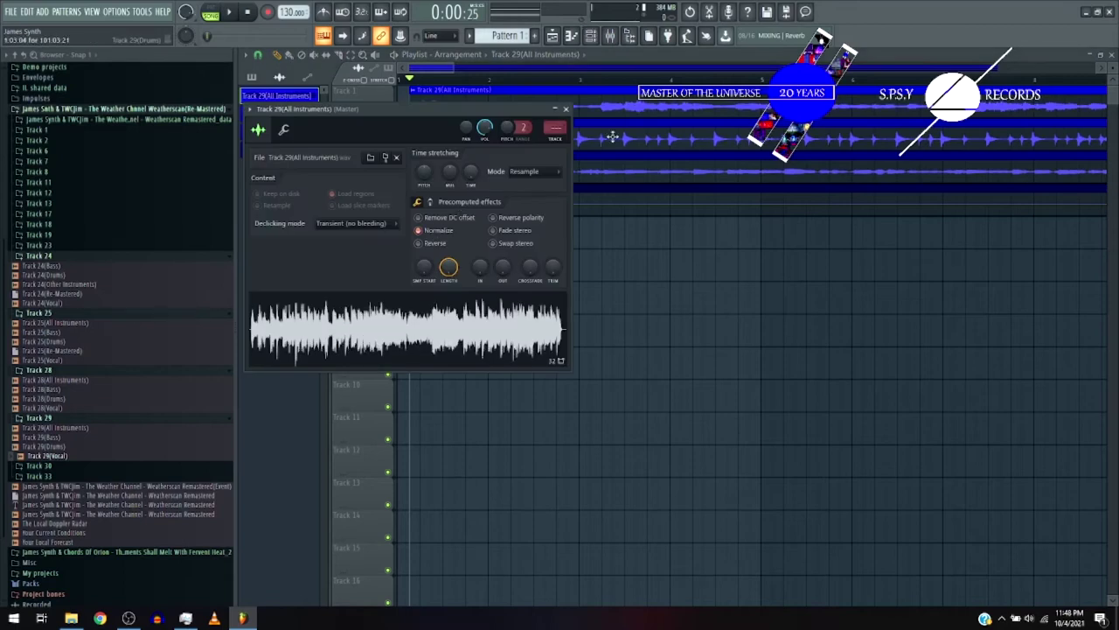
double_click(612, 138)
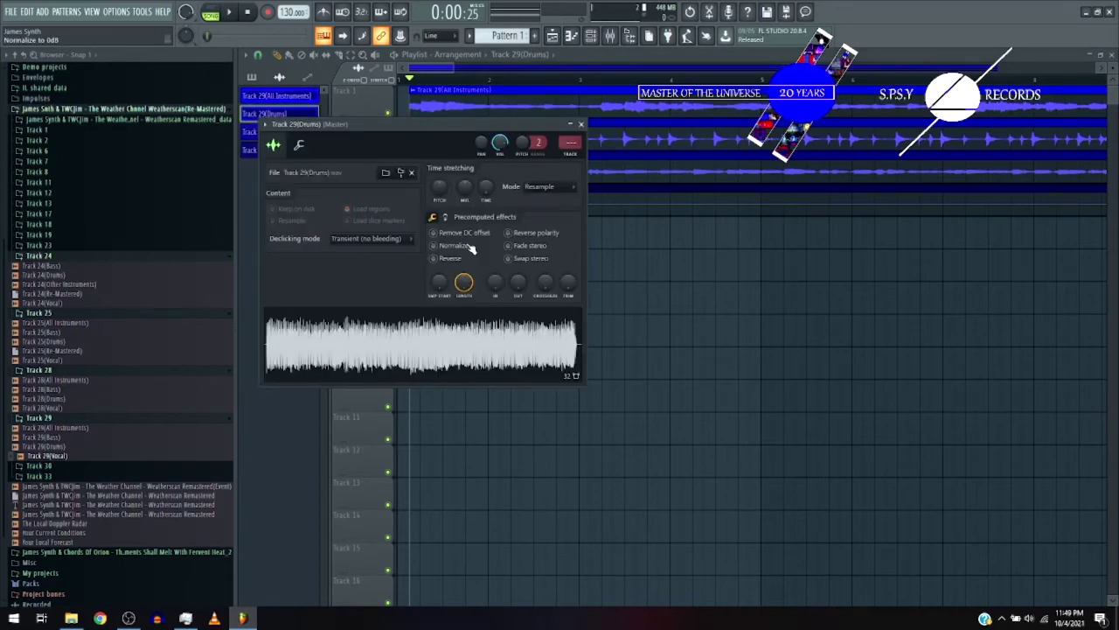
left_click(434, 246)
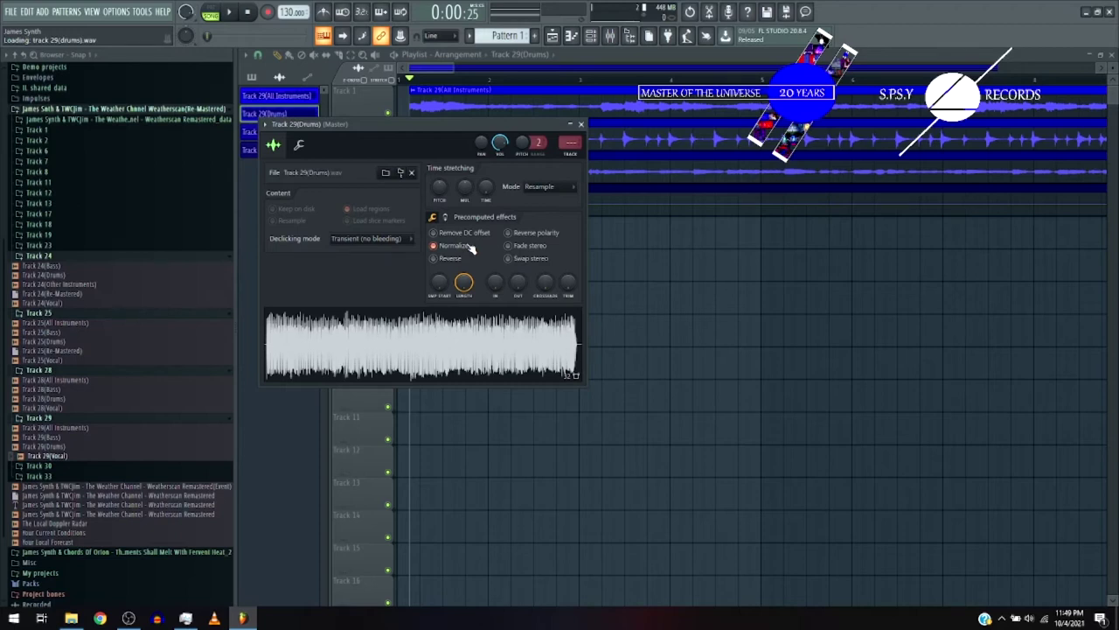
double_click(610, 175)
left_click(469, 260)
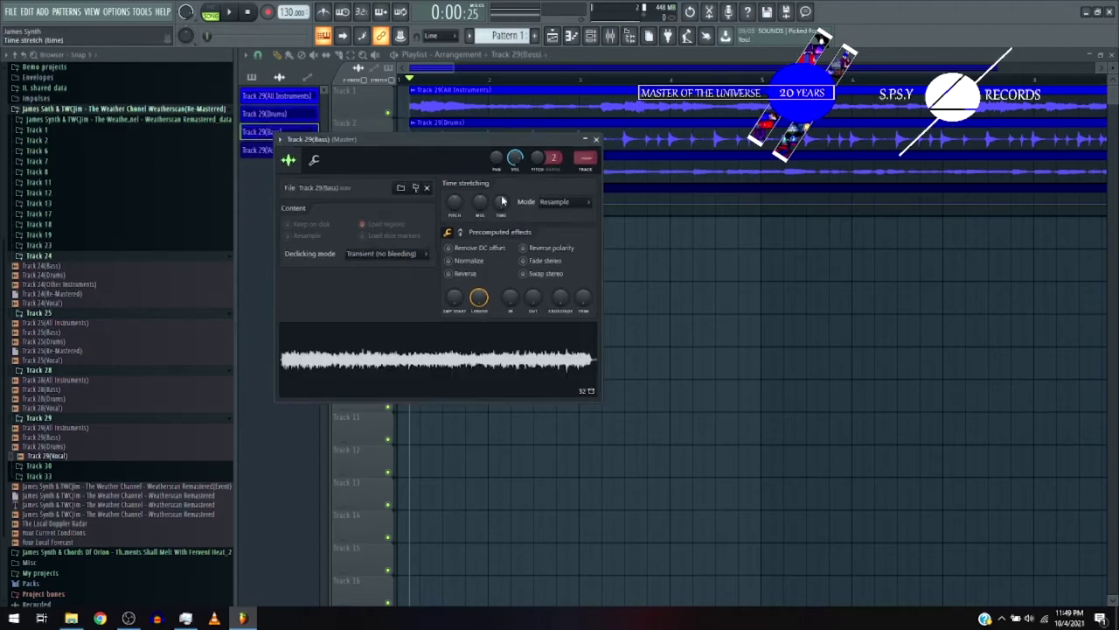
left_click(469, 259)
Step: Set the Track 29(Bass) channel volume to about 67% while listening to the song
key("space")
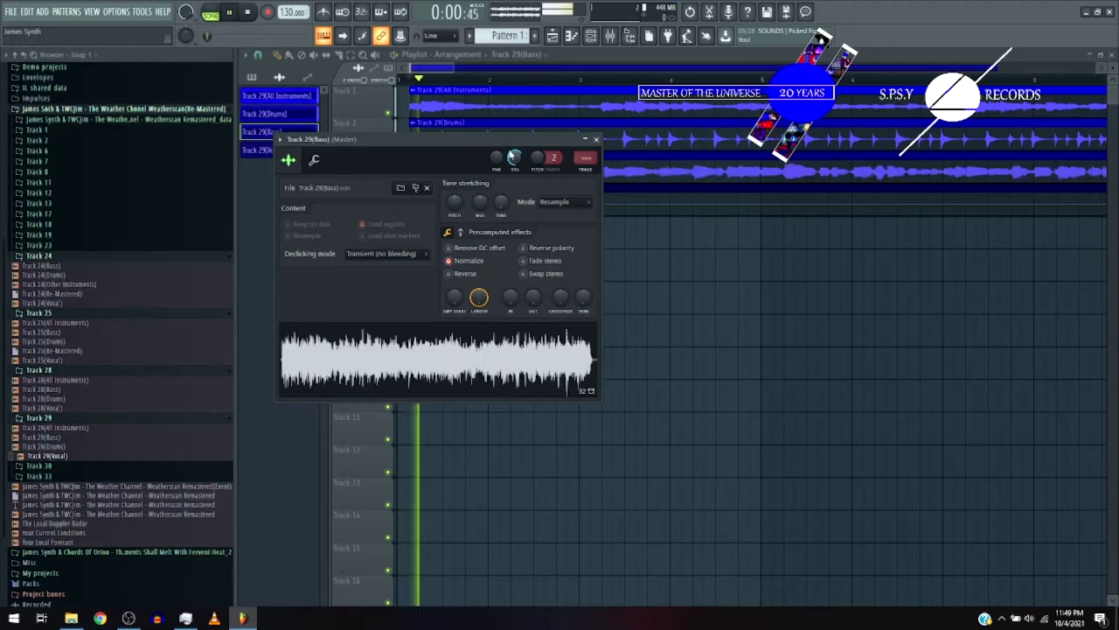
left_click_drag(514, 157, 515, 144)
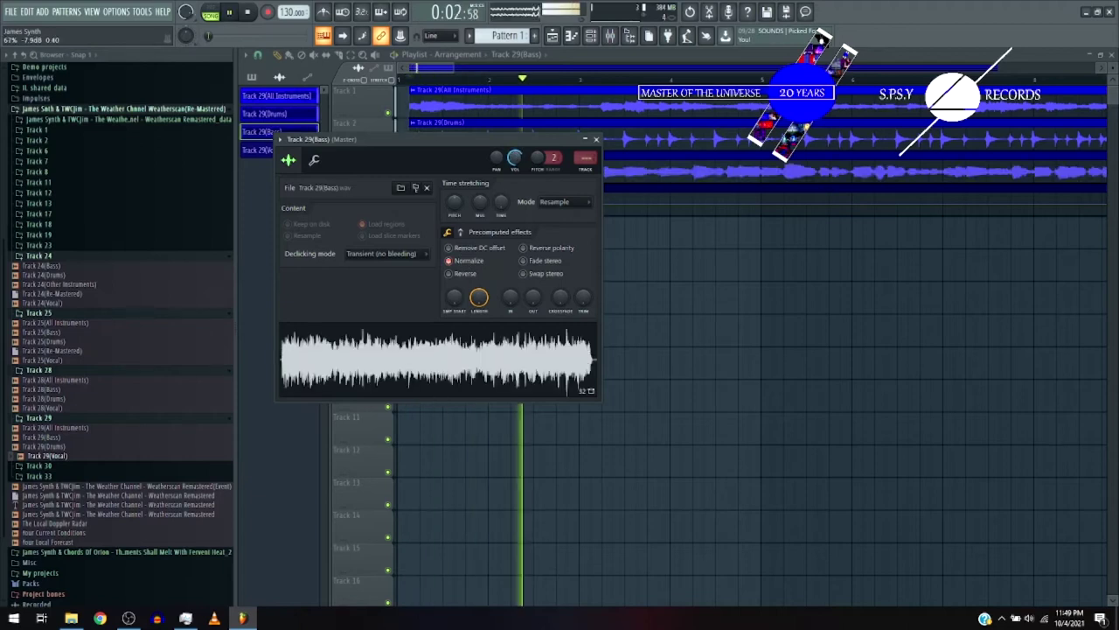
key("space")
Step: Route the four Track 29 channels to mixer tracks 5 to 8 and delete the default Kick, Clap, Hat and Snare channels
left_click(591, 35)
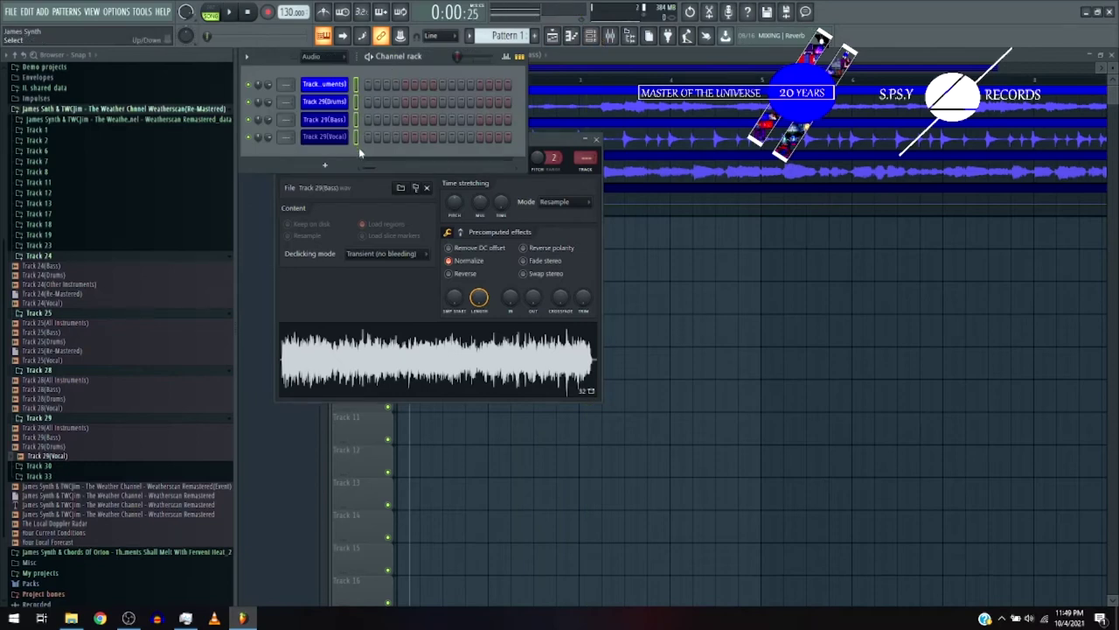
key("F9")
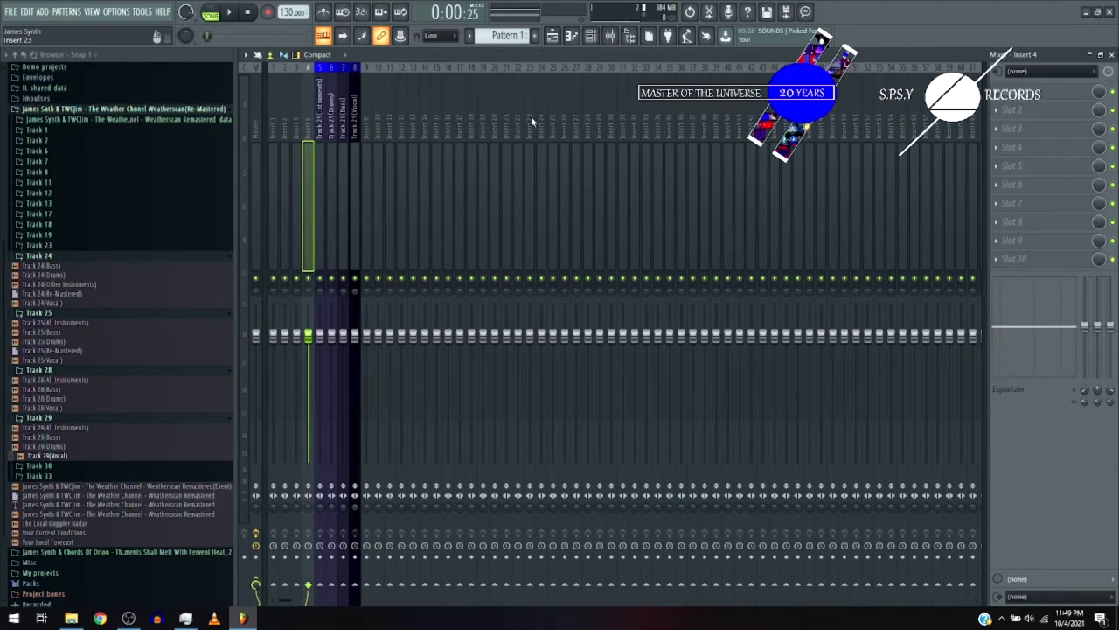
key("F6")
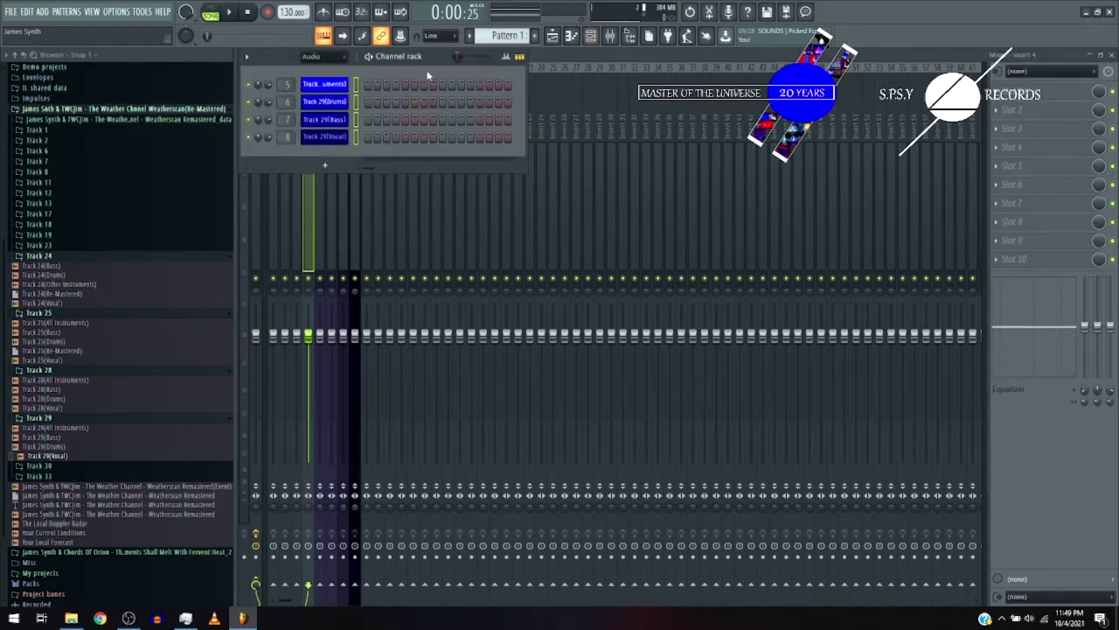
key("Page_Up")
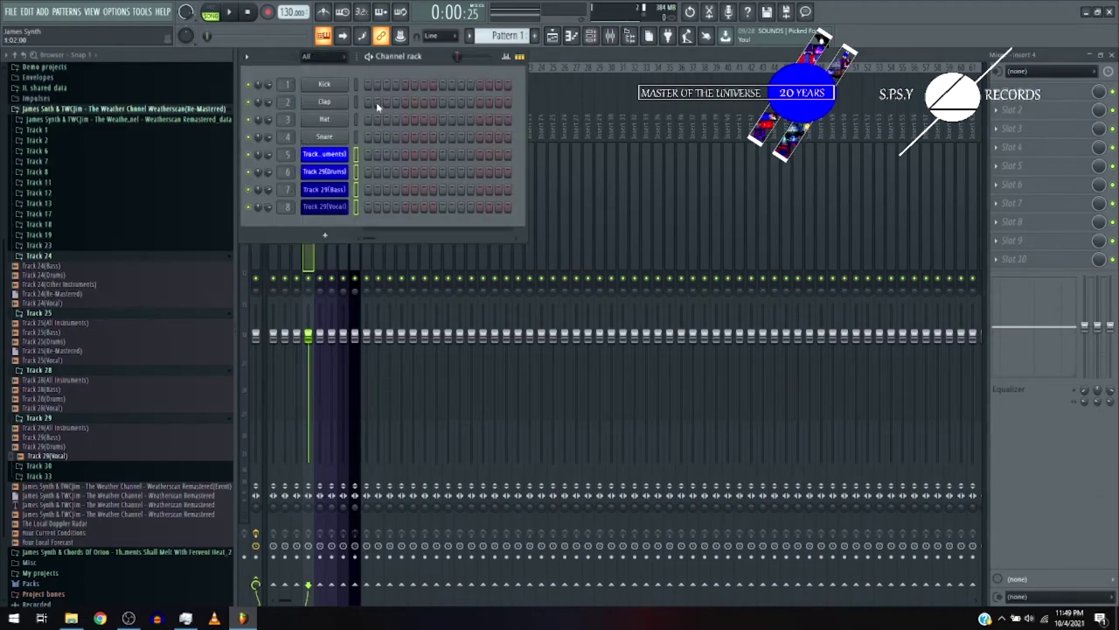
key("Page_Down")
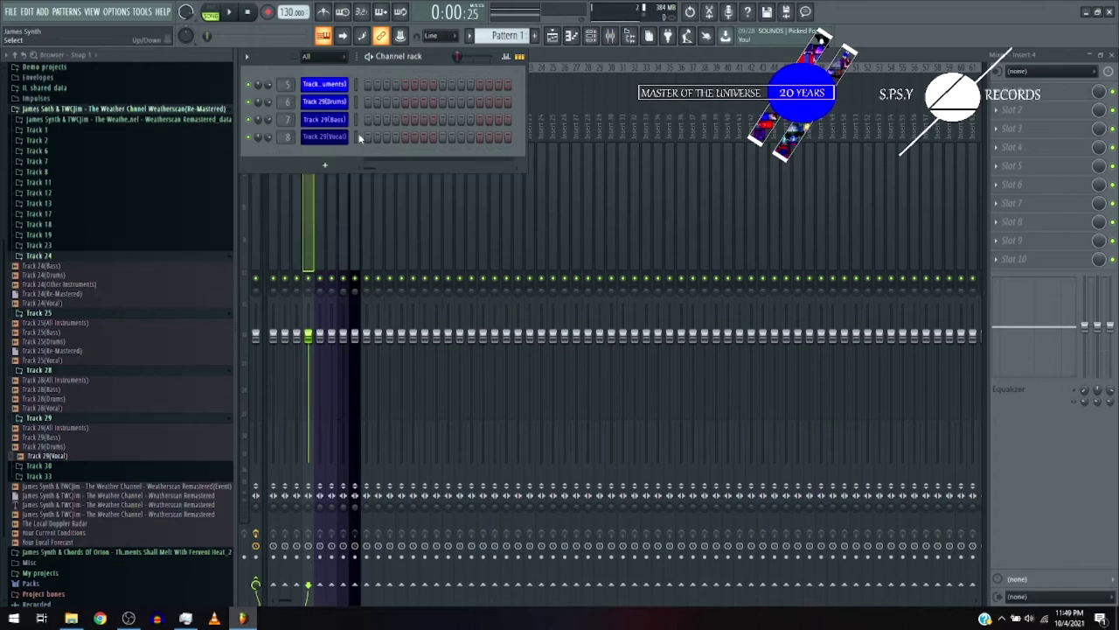
Step: Move the four Track 29 mixer tracks together from inserts 5–8 to inserts 1–4
left_click(319, 180)
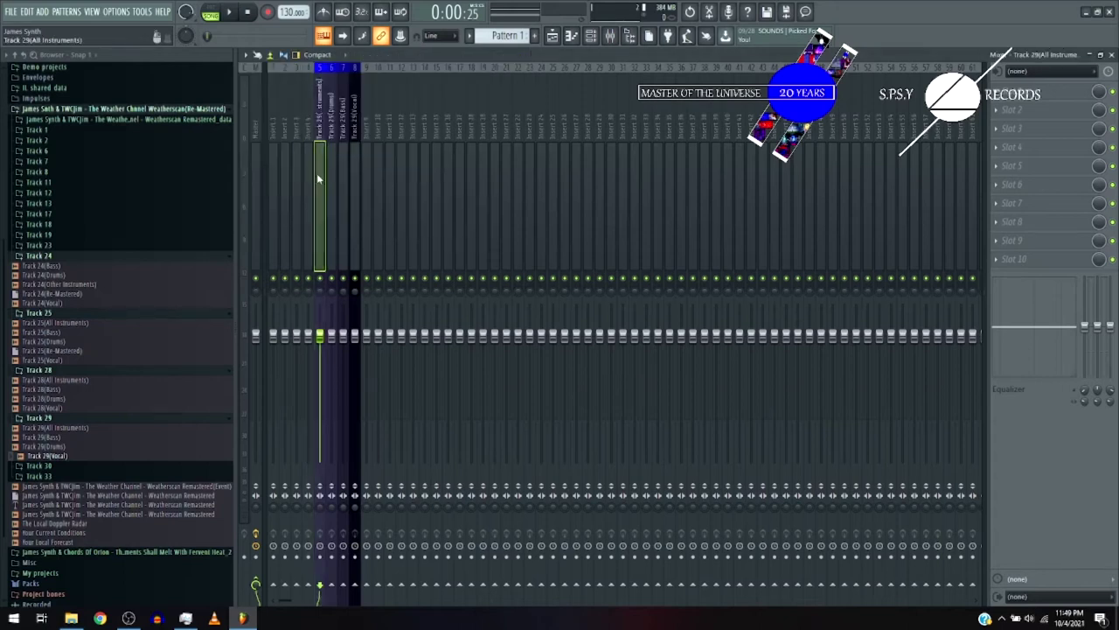
left_click_drag(319, 178, 357, 176)
key("alt+Left")
key("alt+Left")
key("alt+Left")
key("alt+Left")
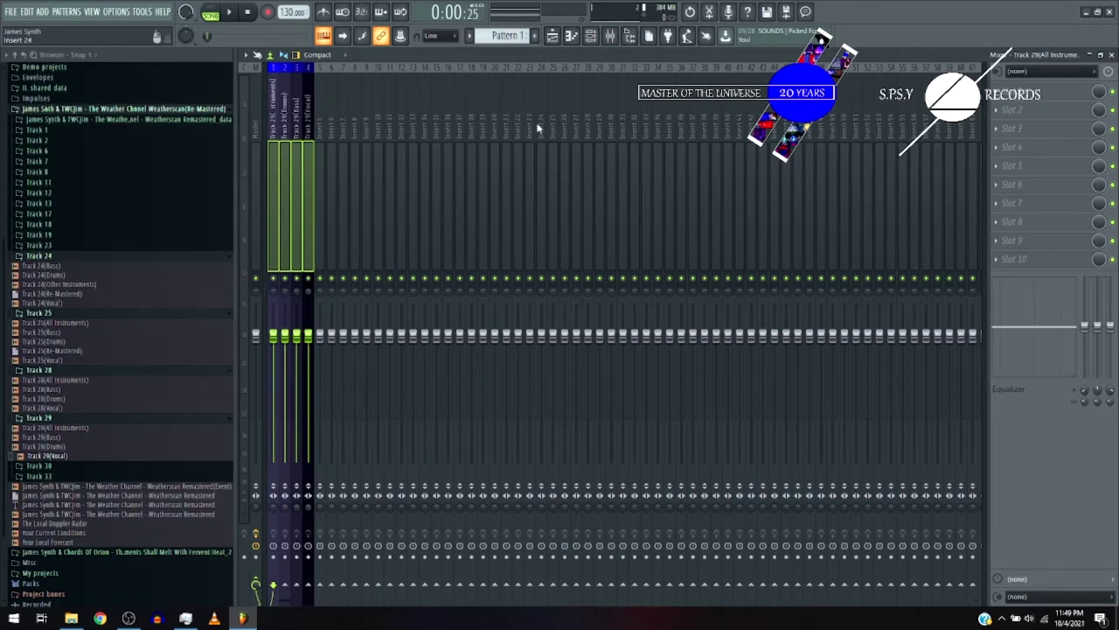
Step: Insert FabFilter Pro-Q 2 on the All Instruments mixer track and shape a high-shelf treble boost during playback
left_click(305, 109)
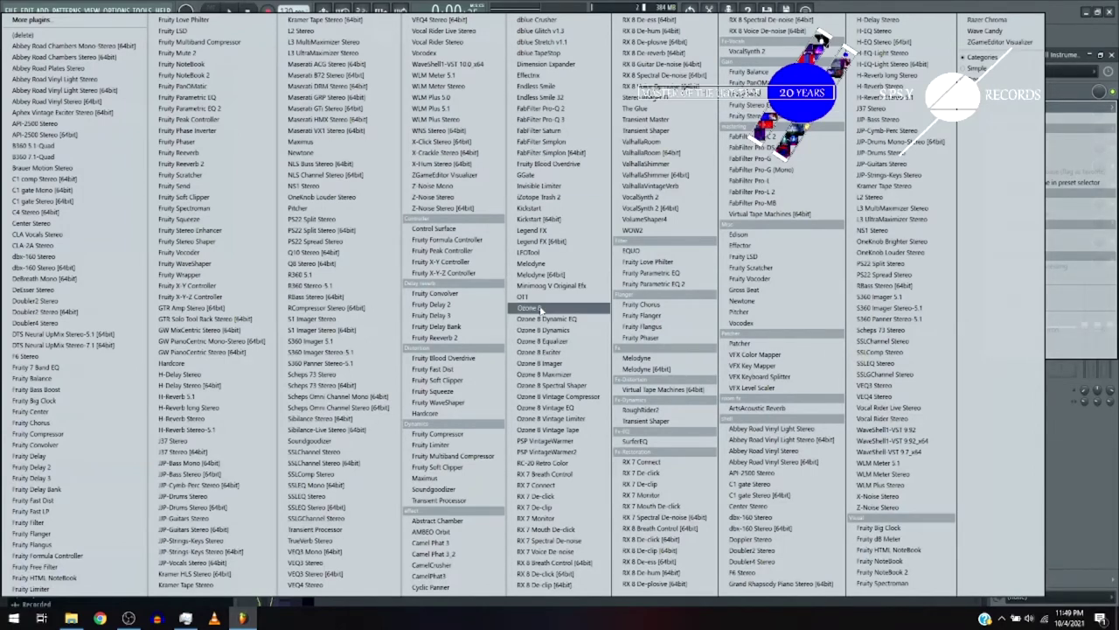
left_click(565, 107)
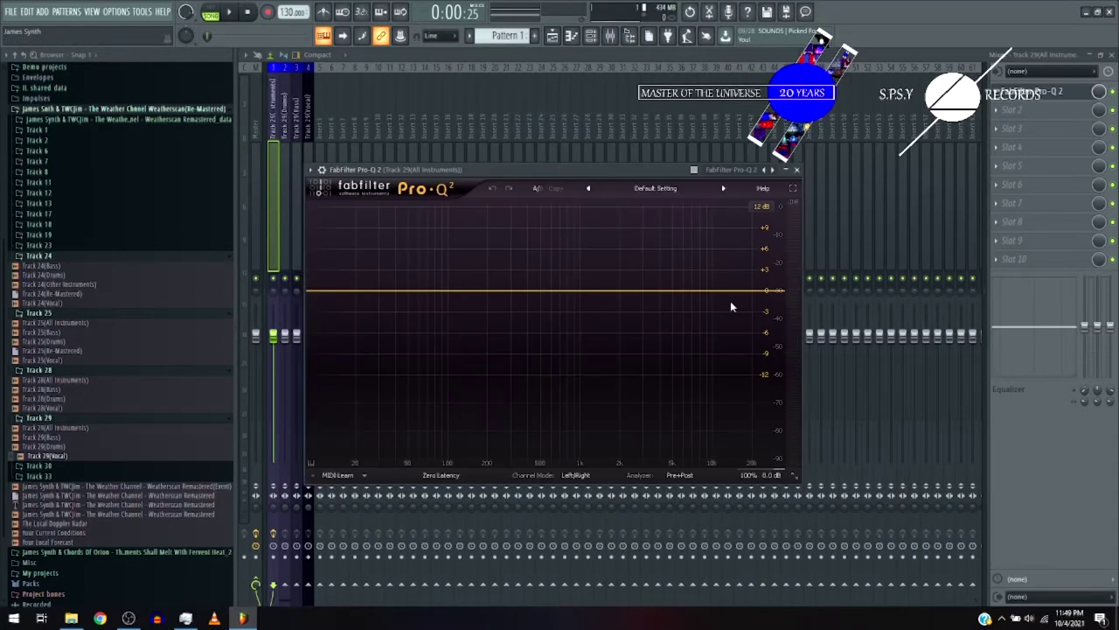
left_click(740, 283)
key("space")
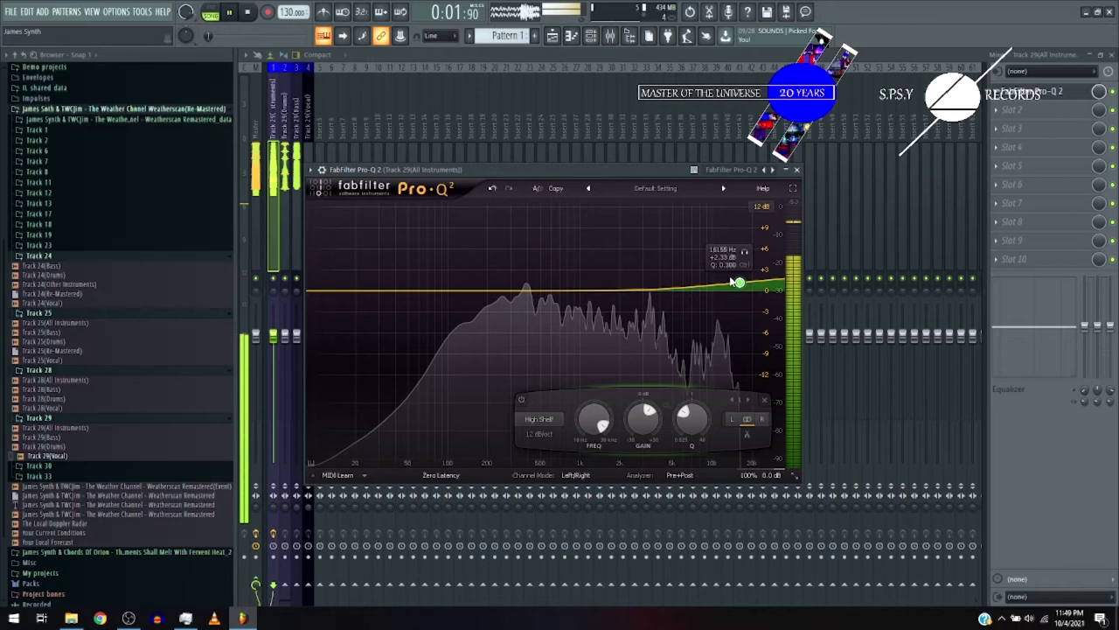
left_click_drag(740, 282, 720, 260)
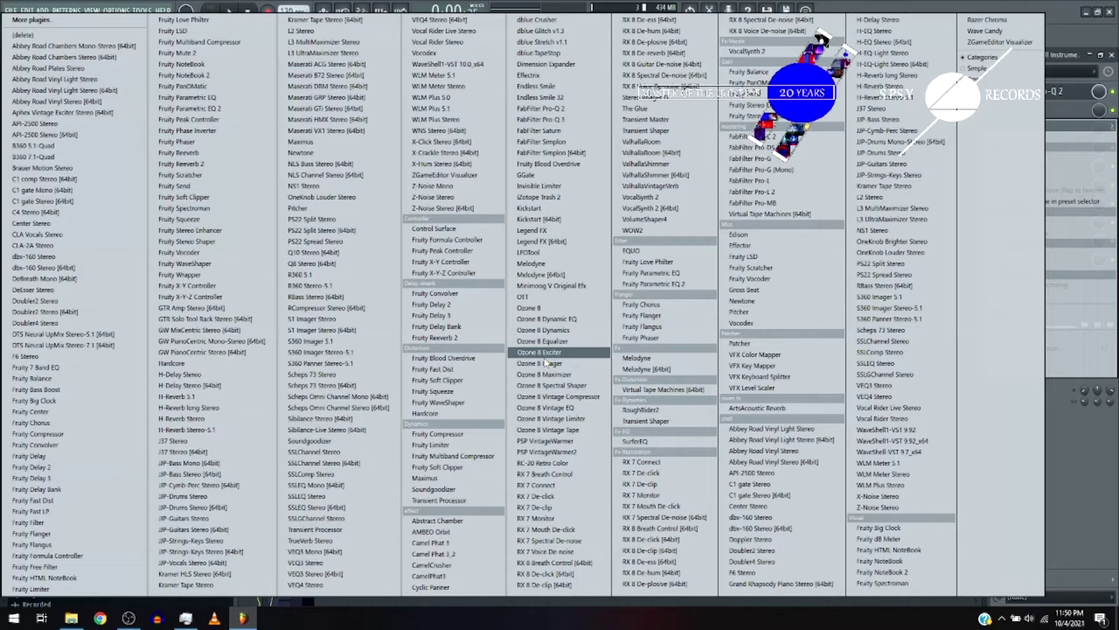
Step: Insert Ozone 8 Imager in the second effect slot of the All Instruments mixer track
left_click(546, 362)
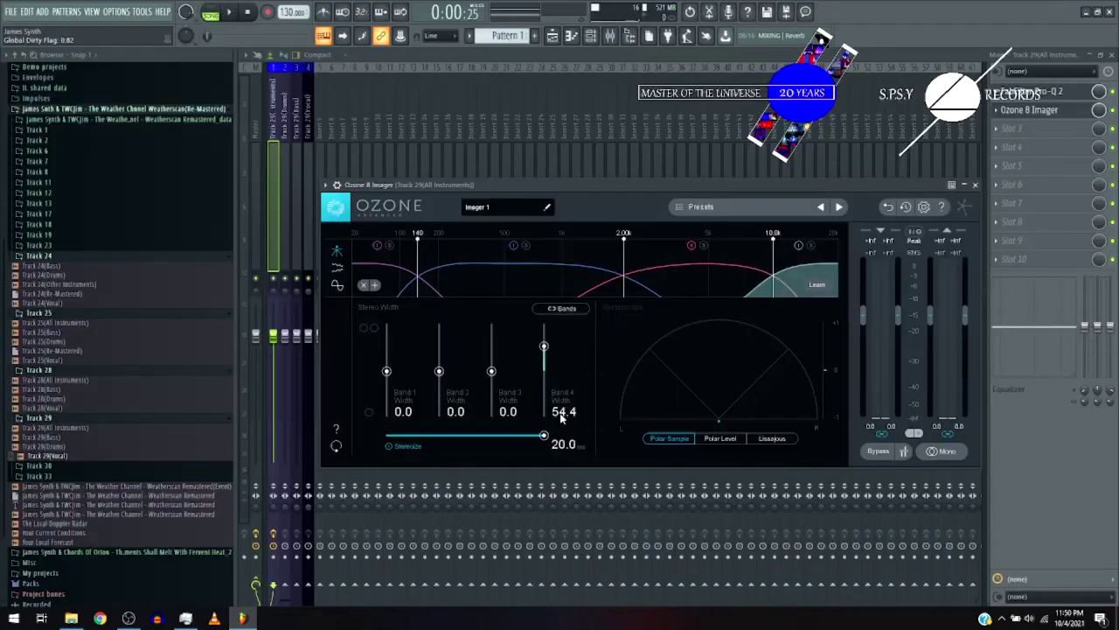